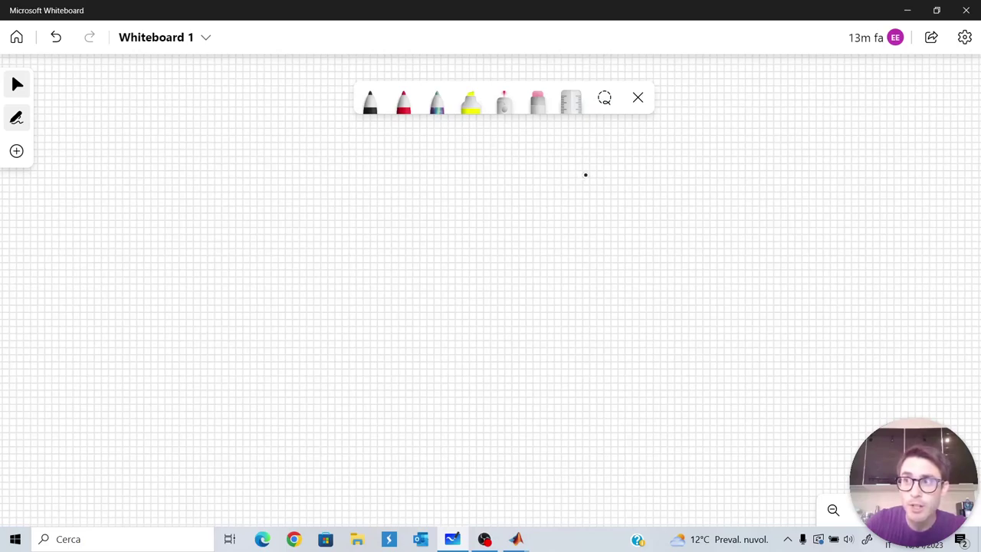
# Handwrite the heading 'two-tome' in black ink, removing the stray underline beneath it.
pyautogui.click(369, 101)
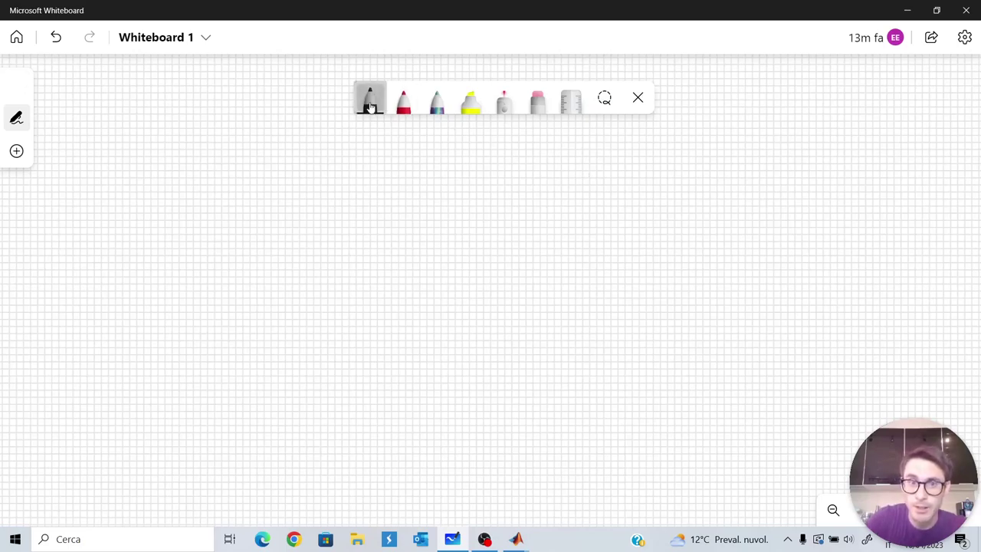
pyautogui.moveTo(388, 159)
pyautogui.mouseDown()
pyautogui.moveTo(392, 187)
pyautogui.moveTo(412, 187)
pyautogui.moveTo(425, 162)
pyautogui.moveTo(427, 173)
pyautogui.moveTo(473, 186)
pyautogui.moveTo(478, 169)
pyautogui.mouseUp()
pyautogui.click(445, 181)
pyautogui.moveTo(495, 175); pyautogui.dragTo(538, 187)
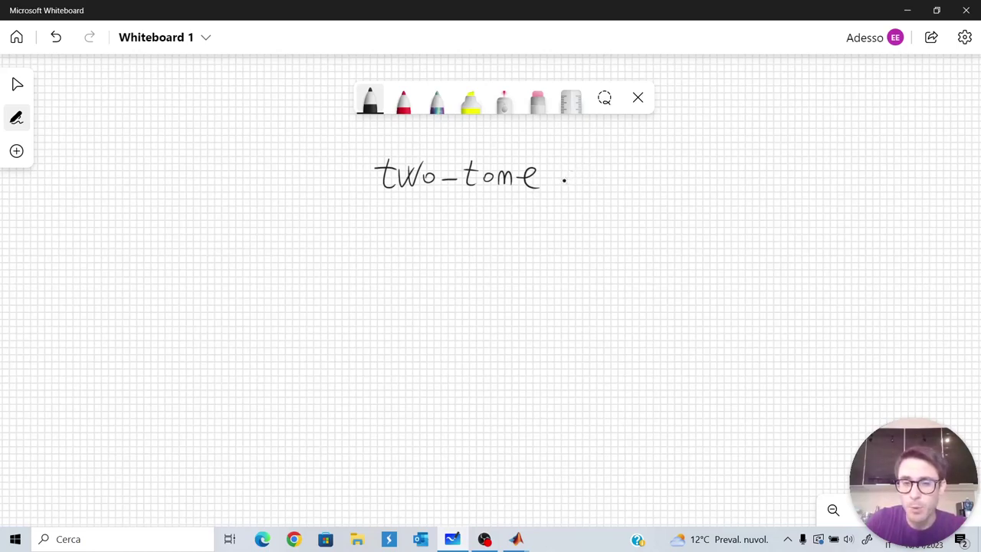
pyautogui.moveTo(378, 198); pyautogui.dragTo(534, 197)
pyautogui.hotkey('ctrl', 'z')
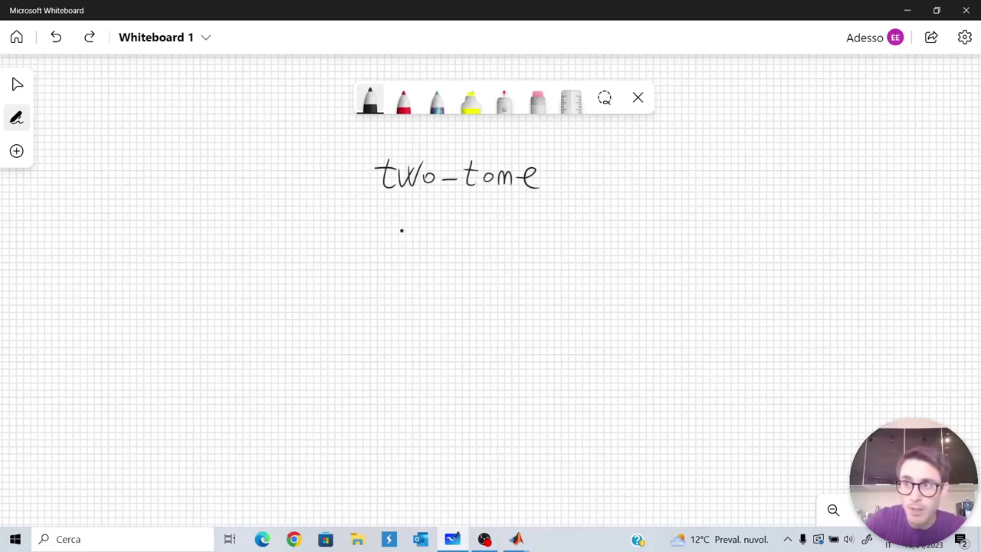
# Write x(t) = cos(2π·97t) + below the heading.
pyautogui.moveTo(350, 247)
pyautogui.mouseDown()
pyautogui.moveTo(365, 228)
pyautogui.moveTo(367, 250)
pyautogui.moveTo(402, 249)
pyautogui.mouseUp()
pyautogui.moveTo(385, 236)
pyautogui.mouseDown()
pyautogui.moveTo(402, 237)
pyautogui.moveTo(412, 256)
pyautogui.moveTo(442, 238)
pyautogui.moveTo(484, 233)
pyautogui.moveTo(525, 250)
pyautogui.mouseUp()
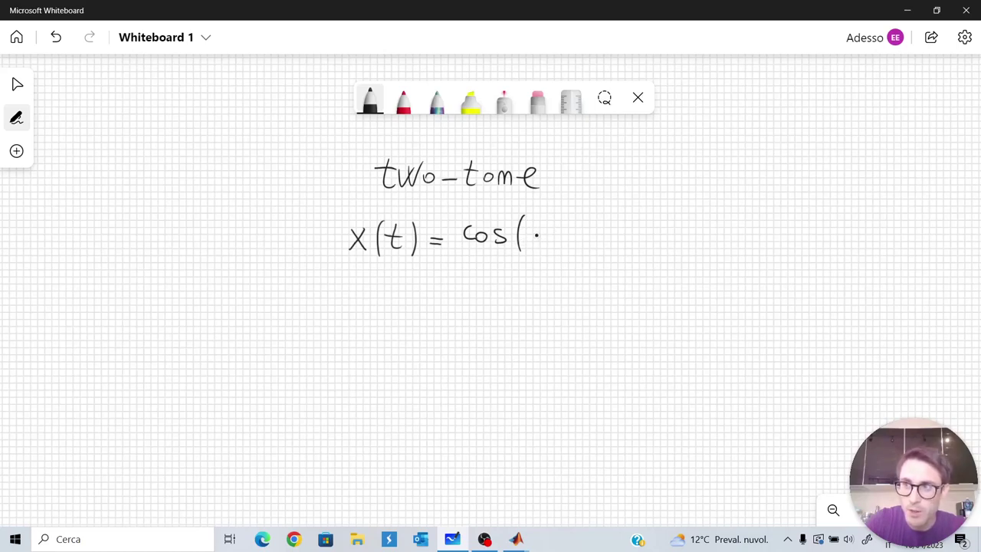
pyautogui.moveTo(534, 228); pyautogui.dragTo(544, 239)
pyautogui.moveTo(551, 230)
pyautogui.mouseDown()
pyautogui.moveTo(550, 241)
pyautogui.moveTo(565, 229)
pyautogui.mouseUp()
pyautogui.moveTo(560, 230)
pyautogui.mouseDown()
pyautogui.moveTo(561, 240)
pyautogui.moveTo(582, 233)
pyautogui.moveTo(582, 244)
pyautogui.mouseUp()
pyautogui.moveTo(592, 224)
pyautogui.mouseDown()
pyautogui.moveTo(605, 222)
pyautogui.moveTo(601, 242)
pyautogui.mouseUp()
pyautogui.moveTo(595, 230); pyautogui.dragTo(629, 239)
pyautogui.moveTo(615, 227)
pyautogui.mouseDown()
pyautogui.moveTo(633, 224)
pyautogui.moveTo(646, 247)
pyautogui.mouseUp()
pyautogui.moveTo(665, 221); pyautogui.dragTo(665, 244)
pyautogui.moveTo(656, 232); pyautogui.dragTo(713, 230)
# Complete the equation with the second term cos(2π·777t).
pyautogui.moveTo(716, 224)
pyautogui.mouseDown()
pyautogui.moveTo(725, 224)
pyautogui.moveTo(716, 240)
pyautogui.mouseUp()
pyautogui.moveTo(744, 215)
pyautogui.mouseDown()
pyautogui.moveTo(723, 240)
pyautogui.moveTo(739, 249)
pyautogui.moveTo(770, 239)
pyautogui.mouseUp()
pyautogui.moveTo(775, 227)
pyautogui.mouseDown()
pyautogui.moveTo(776, 240)
pyautogui.moveTo(786, 224)
pyautogui.moveTo(817, 223)
pyautogui.moveTo(811, 243)
pyautogui.mouseUp()
pyautogui.click(794, 236)
pyautogui.click(824, 235)
pyautogui.moveTo(805, 232); pyautogui.dragTo(842, 223)
pyautogui.moveTo(842, 222)
pyautogui.mouseDown()
pyautogui.moveTo(837, 247)
pyautogui.moveTo(845, 232)
pyautogui.mouseUp()
pyautogui.moveTo(848, 222)
pyautogui.mouseDown()
pyautogui.moveTo(860, 221)
pyautogui.moveTo(854, 242)
pyautogui.mouseUp()
pyautogui.moveTo(845, 233); pyautogui.dragTo(879, 238)
pyautogui.moveTo(866, 229)
pyautogui.mouseDown()
pyautogui.moveTo(894, 223)
pyautogui.moveTo(905, 246)
pyautogui.mouseUp()
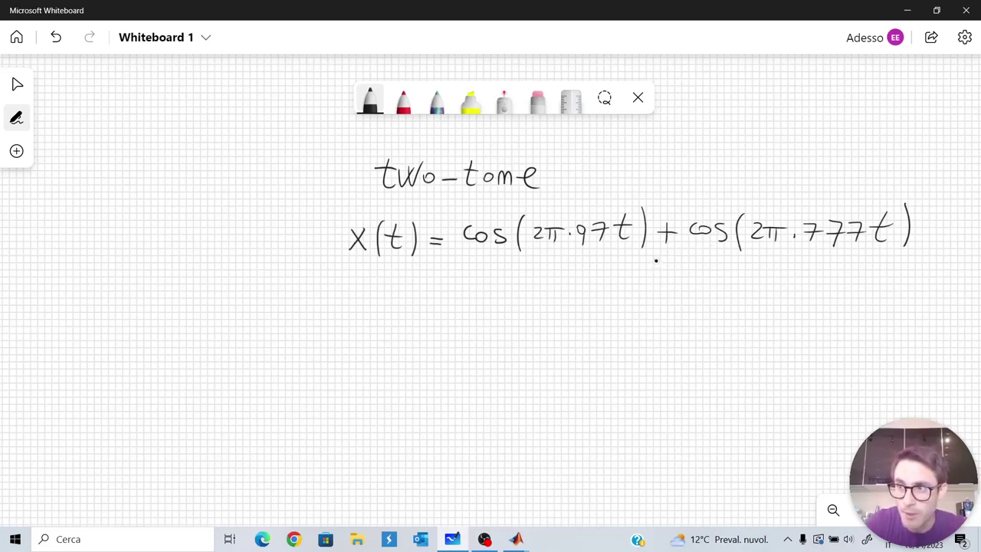
# Remove the trial circles drawn around 97 and 777.
pyautogui.moveTo(585, 210)
pyautogui.mouseDown()
pyautogui.moveTo(576, 244)
pyautogui.moveTo(604, 248)
pyautogui.moveTo(608, 214)
pyautogui.moveTo(595, 209)
pyautogui.mouseUp()
pyautogui.hotkey('ctrl', 'z')
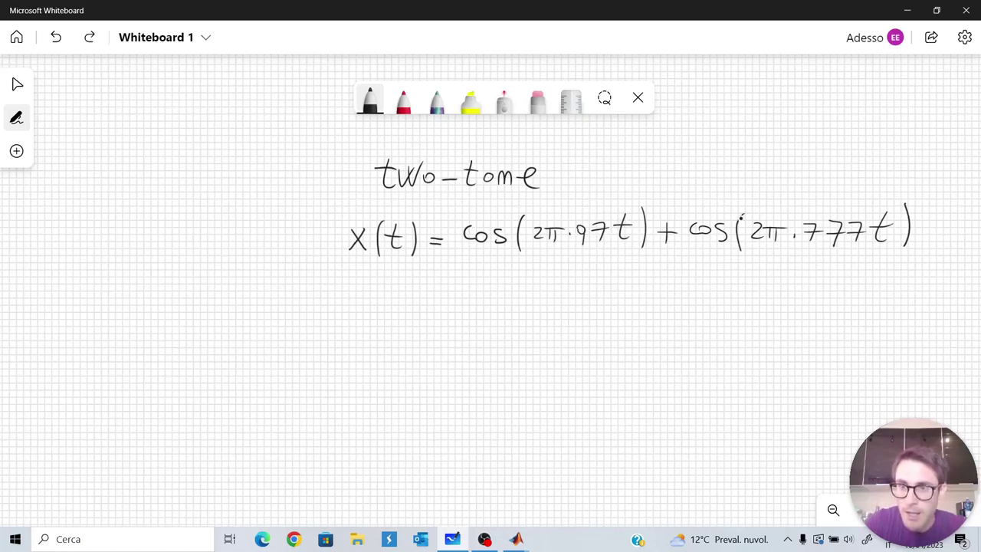
pyautogui.moveTo(822, 202)
pyautogui.mouseDown()
pyautogui.moveTo(811, 255)
pyautogui.moveTo(850, 252)
pyautogui.moveTo(857, 224)
pyautogui.moveTo(838, 201)
pyautogui.moveTo(797, 201)
pyautogui.mouseUp()
pyautogui.hotkey('ctrl', 'z')
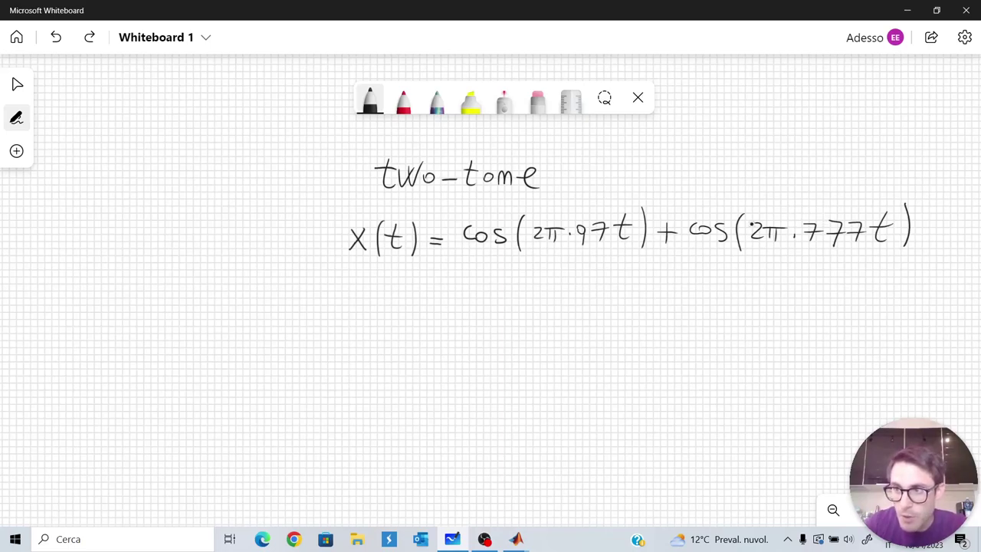
# Write '1554 Hz' below the formula, undoing a stray circle around 777.
pyautogui.moveTo(519, 290)
pyautogui.mouseDown()
pyautogui.moveTo(529, 281)
pyautogui.moveTo(539, 297)
pyautogui.moveTo(555, 280)
pyautogui.moveTo(545, 299)
pyautogui.moveTo(565, 282)
pyautogui.moveTo(560, 298)
pyautogui.moveTo(585, 293)
pyautogui.mouseUp()
pyautogui.moveTo(584, 280); pyautogui.dragTo(584, 307)
pyautogui.moveTo(833, 207)
pyautogui.mouseDown()
pyautogui.moveTo(789, 242)
pyautogui.moveTo(864, 247)
pyautogui.moveTo(826, 211)
pyautogui.mouseUp()
pyautogui.hotkey('ctrl', 'z')
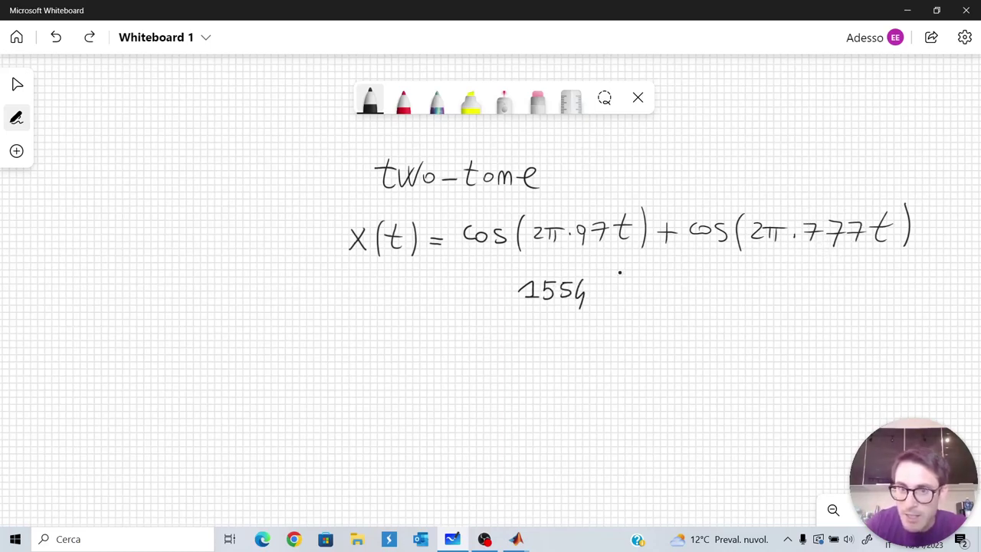
pyautogui.moveTo(603, 280); pyautogui.dragTo(611, 294)
pyautogui.moveTo(604, 288); pyautogui.dragTo(611, 288)
pyautogui.moveTo(618, 282); pyautogui.dragTo(629, 298)
pyautogui.moveTo(619, 290); pyautogui.dragTo(627, 290)
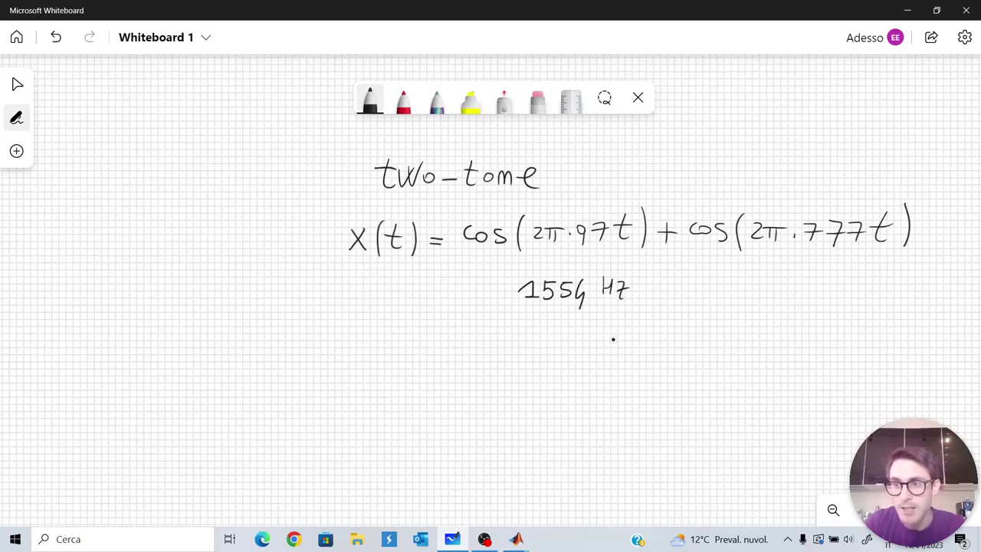
# Write '128 Hz' on the next line and remove the ellipse around 1554.
pyautogui.moveTo(509, 353)
pyautogui.mouseDown()
pyautogui.moveTo(520, 343)
pyautogui.moveTo(522, 357)
pyautogui.mouseUp()
pyautogui.moveTo(532, 345)
pyautogui.mouseDown()
pyautogui.moveTo(548, 356)
pyautogui.moveTo(565, 343)
pyautogui.moveTo(581, 357)
pyautogui.mouseUp()
pyautogui.moveTo(589, 340)
pyautogui.mouseDown()
pyautogui.moveTo(589, 359)
pyautogui.moveTo(613, 352)
pyautogui.mouseUp()
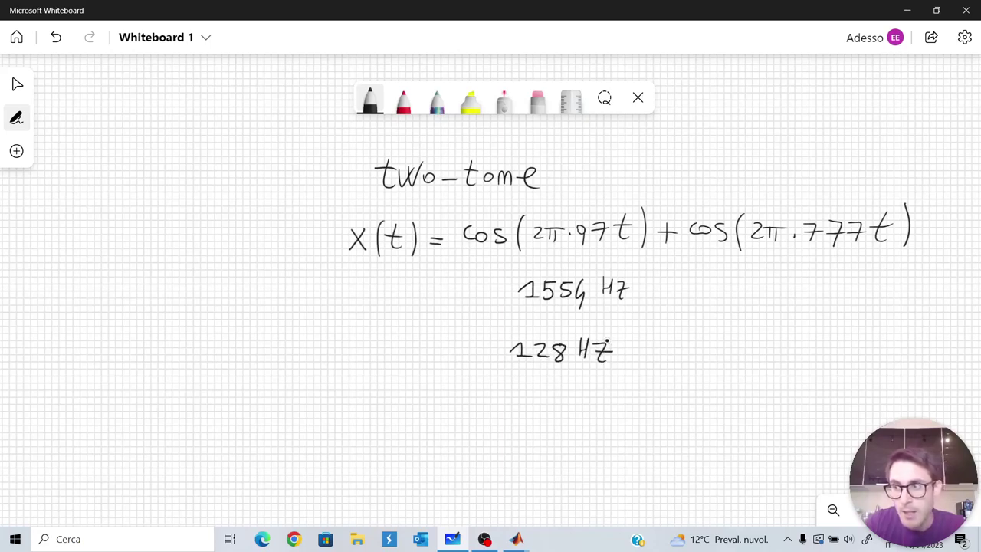
pyautogui.moveTo(576, 262)
pyautogui.mouseDown()
pyautogui.moveTo(507, 260)
pyautogui.moveTo(506, 310)
pyautogui.moveTo(599, 313)
pyautogui.moveTo(625, 272)
pyautogui.moveTo(579, 259)
pyautogui.mouseUp()
pyautogui.hotkey('ctrl', 'z')
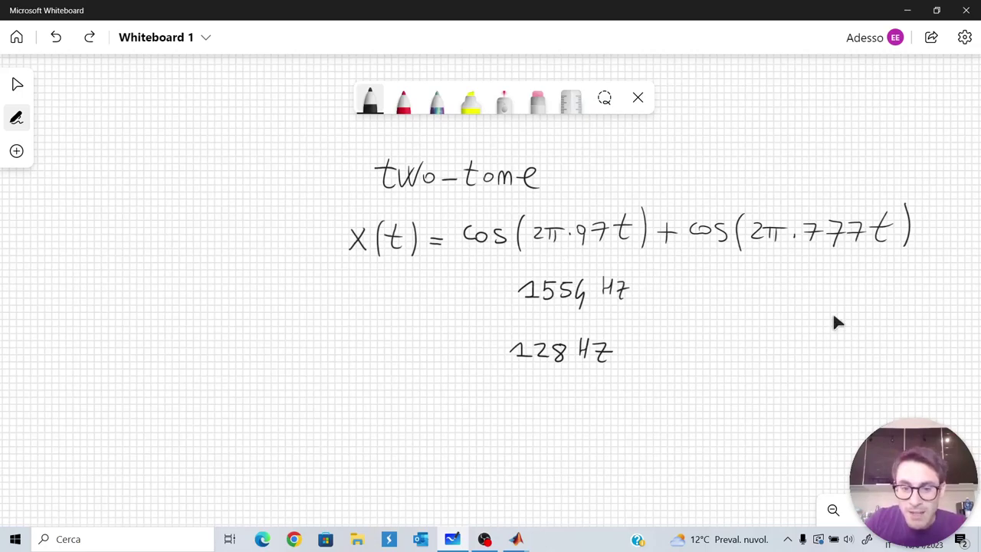
# Clear the trial ellipse and stray ink dot, then bring up the Compressed_sensing.m editor.
pyautogui.moveTo(518, 541)
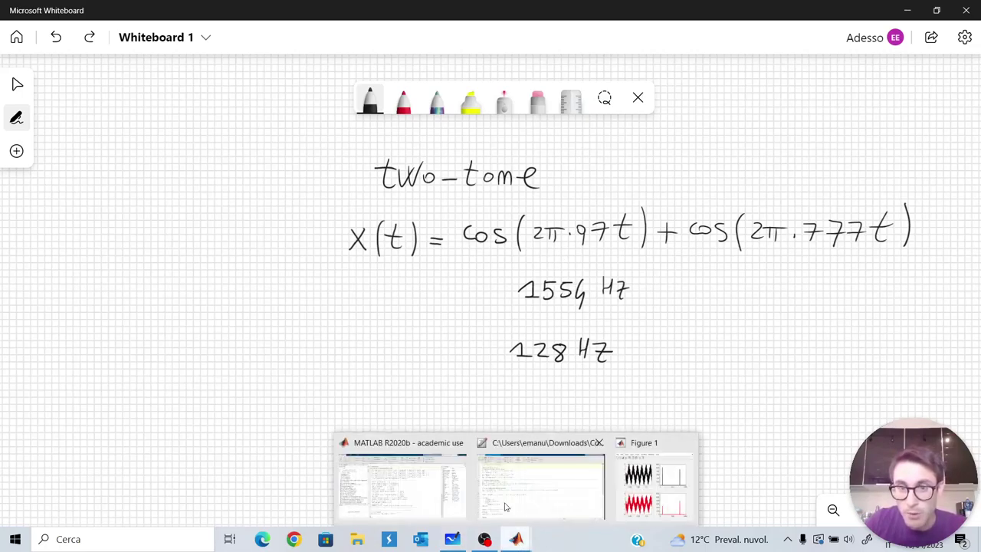
pyautogui.moveTo(437, 197)
pyautogui.mouseDown()
pyautogui.moveTo(369, 197)
pyautogui.moveTo(310, 219)
pyautogui.moveTo(302, 249)
pyautogui.moveTo(390, 271)
pyautogui.moveTo(867, 284)
pyautogui.moveTo(906, 201)
pyautogui.mouseUp()
pyautogui.hotkey('ctrl', 'z')
pyautogui.click(427, 170)
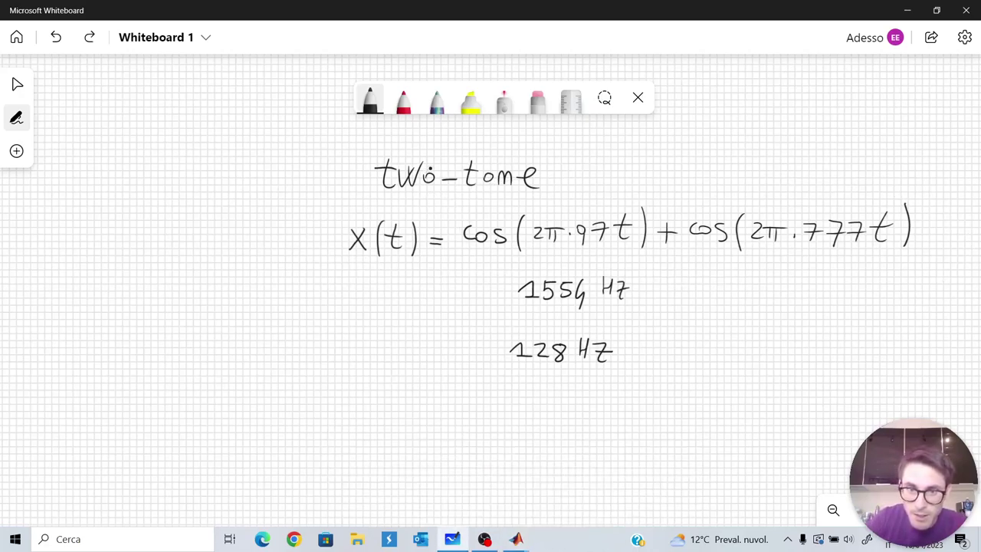
pyautogui.hotkey('ctrl', 'z')
pyautogui.moveTo(516, 539)
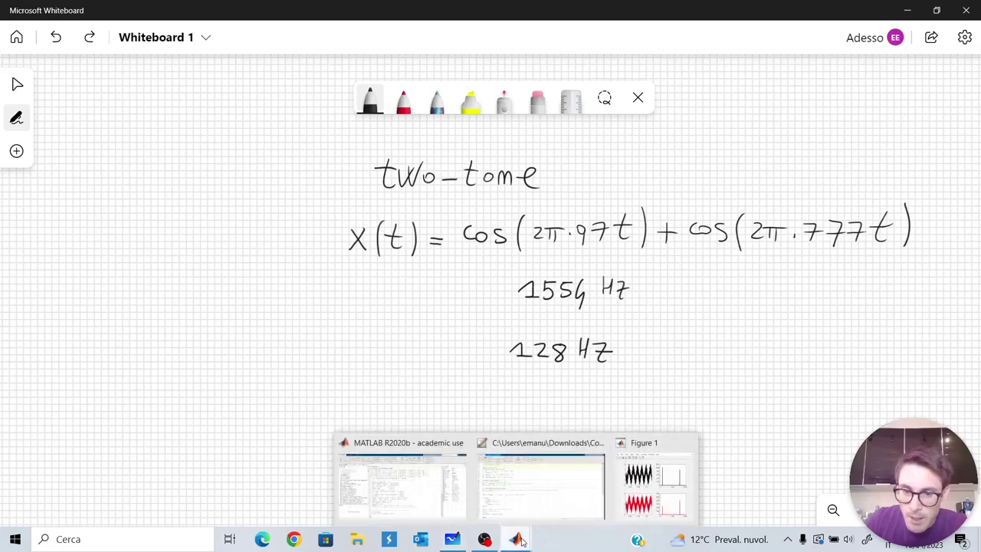
pyautogui.click(539, 492)
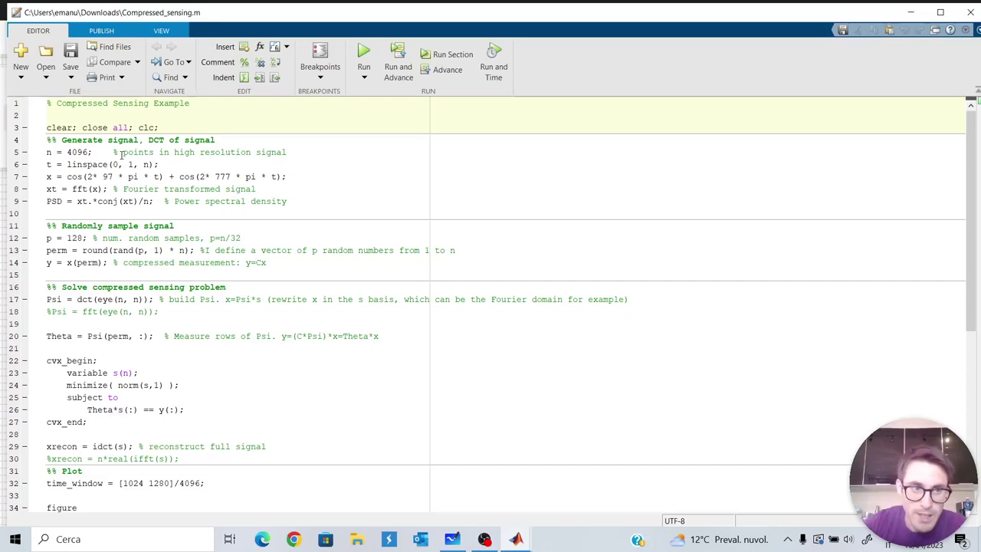
# Highlight the sample count n = 4096 and the linspace end time 1 in the script.
pyautogui.moveTo(90, 152); pyautogui.dragTo(66, 151)
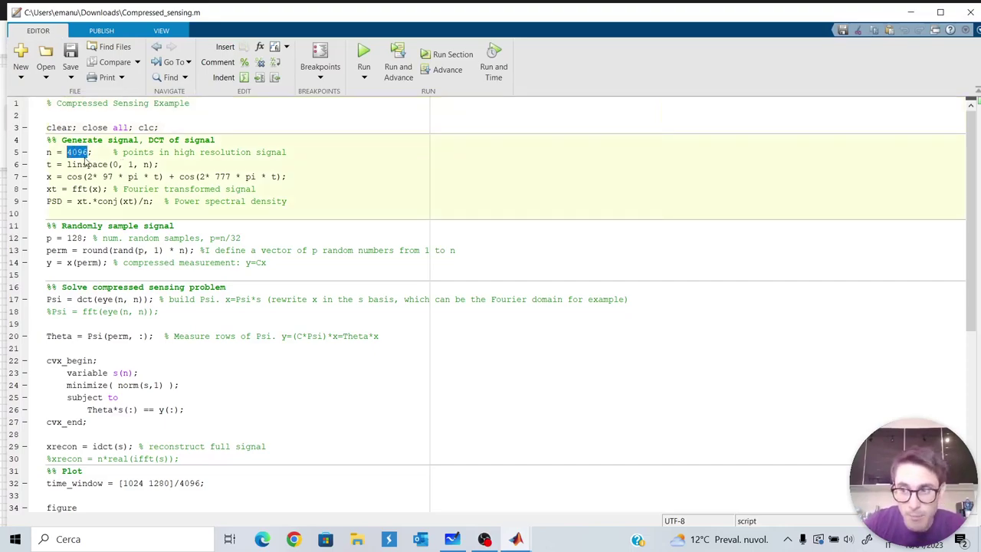
pyautogui.click(87, 164)
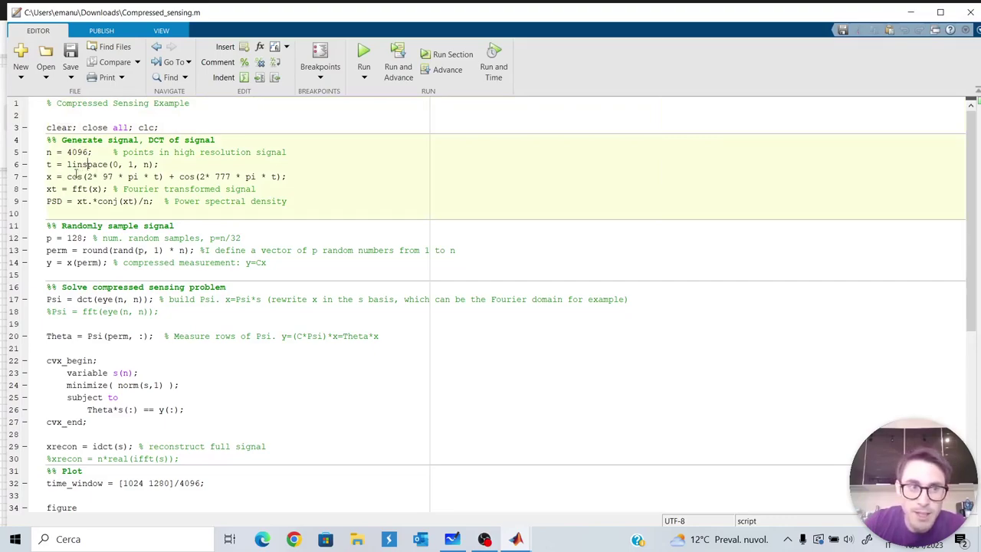
pyautogui.doubleClick(130, 164)
pyautogui.click(148, 164)
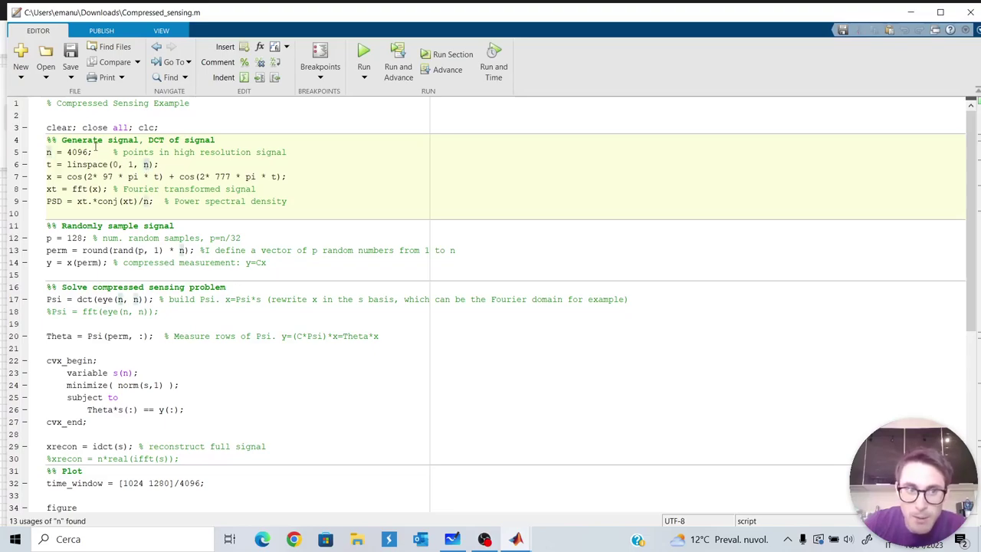
pyautogui.moveTo(90, 152); pyautogui.dragTo(66, 152)
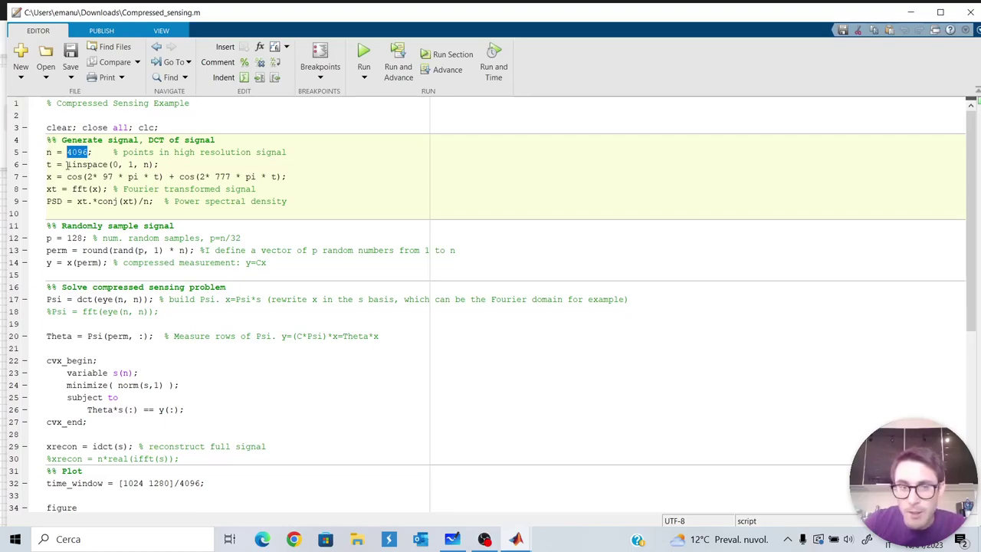
# Highlight the line 7 two-cosine signal definition, then return to Whiteboard.
pyautogui.moveTo(303, 179); pyautogui.dragTo(47, 177)
pyautogui.click(79, 188)
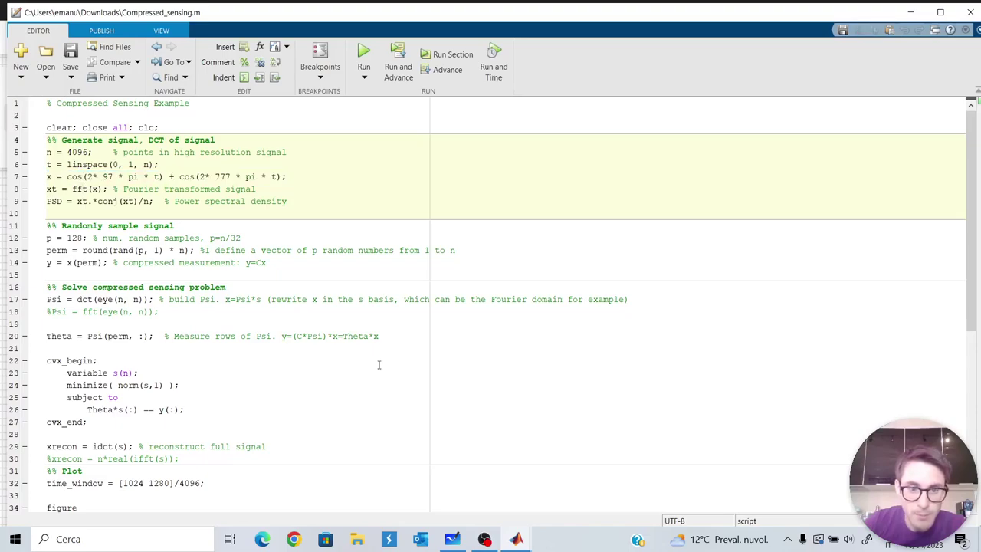
pyautogui.click(453, 540)
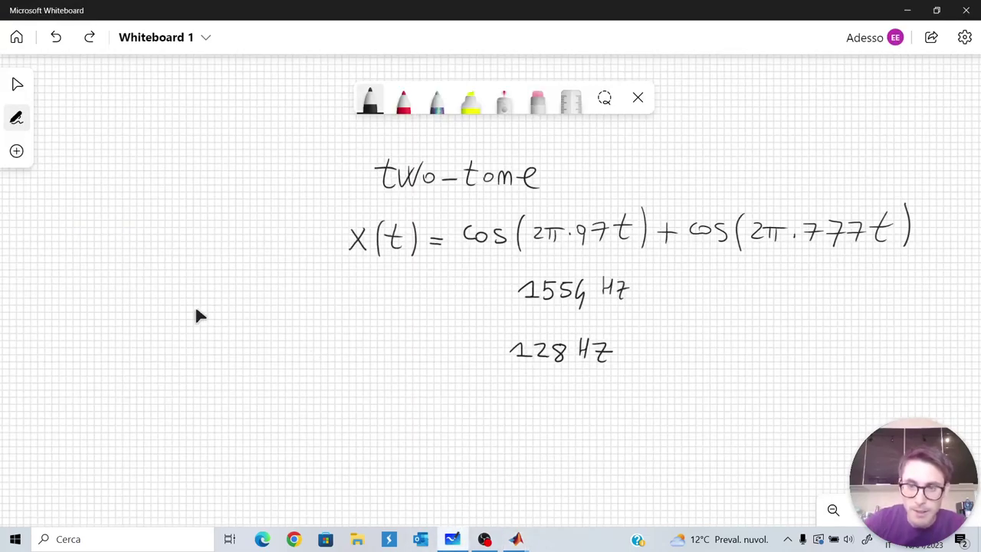